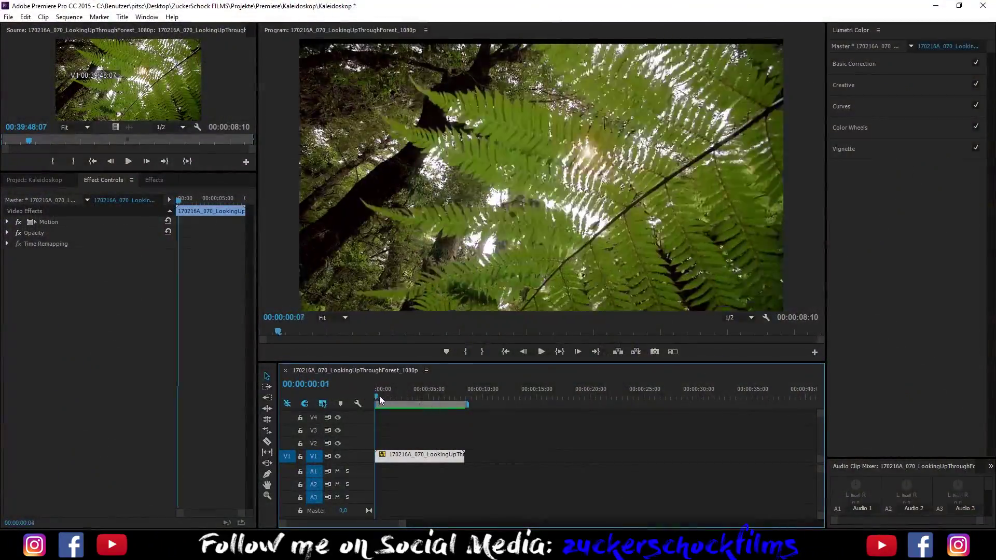
# Preview the fern footage, then set its Motion Scale to 50 so it sits centred on black
pyautogui.moveTo(380, 397)
pyautogui.mouseDown()
pyautogui.moveTo(465, 394)
pyautogui.moveTo(371, 391)
pyautogui.mouseUp()
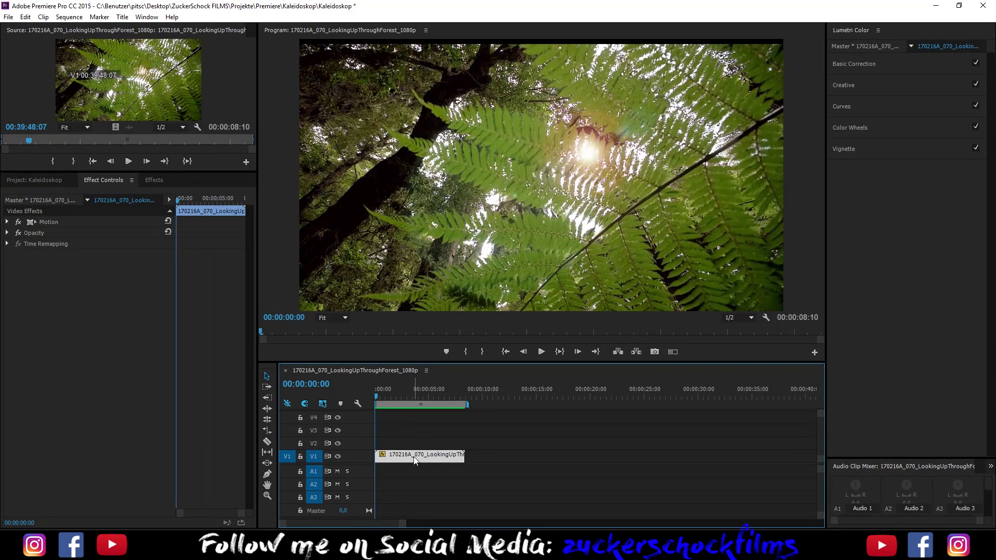
pyautogui.click(8, 222)
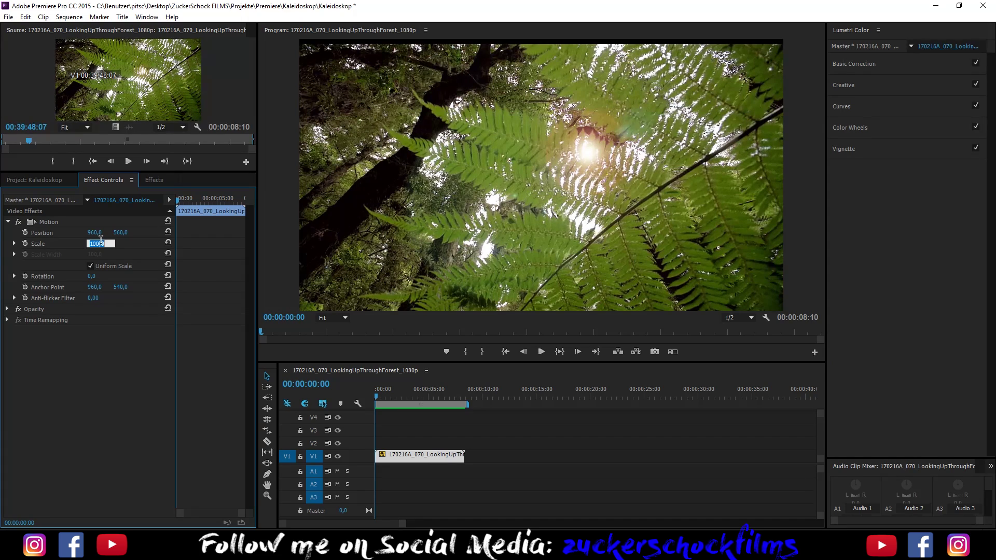
pyautogui.write('50')
pyautogui.press('Return')
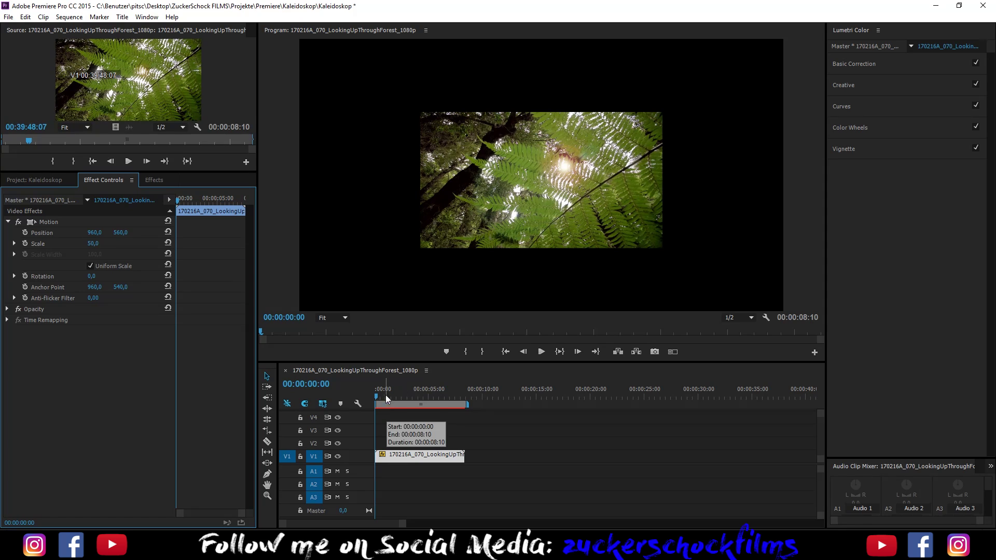
pyautogui.click(417, 464)
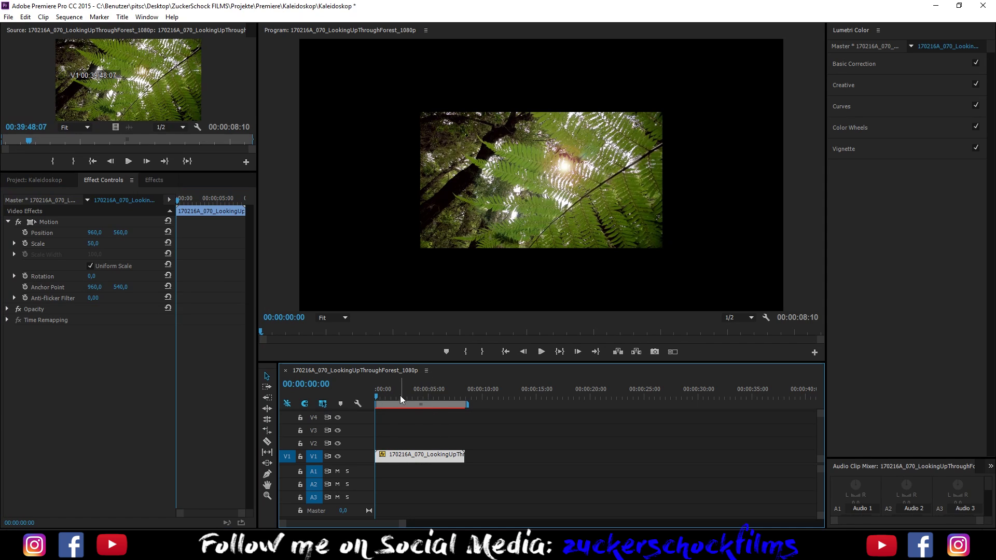
# Paste three copies of the half-size fern clip after the original, then reselect the original in the monitor
pyautogui.moveTo(379, 399); pyautogui.dragTo(510, 403)
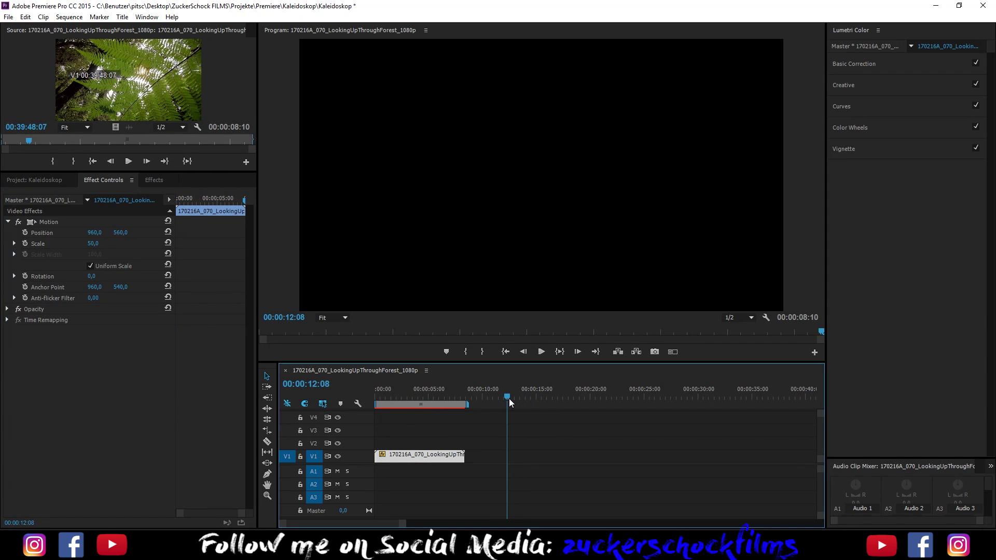
pyautogui.hotkey('ctrl', 'v')
pyautogui.hotkey('ctrl', 'v')
pyautogui.hotkey('ctrl', 'v')
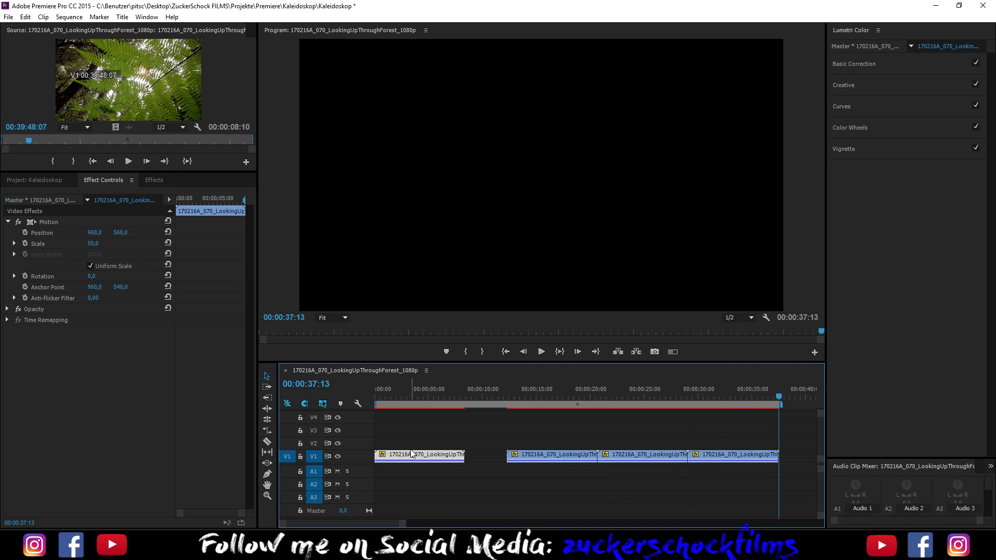
pyautogui.click(386, 397)
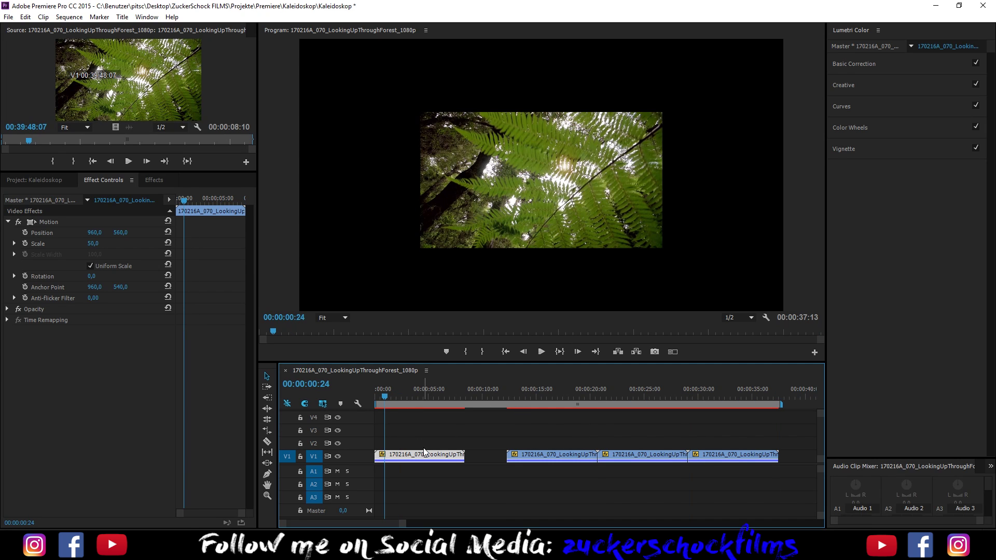
pyautogui.click(511, 199)
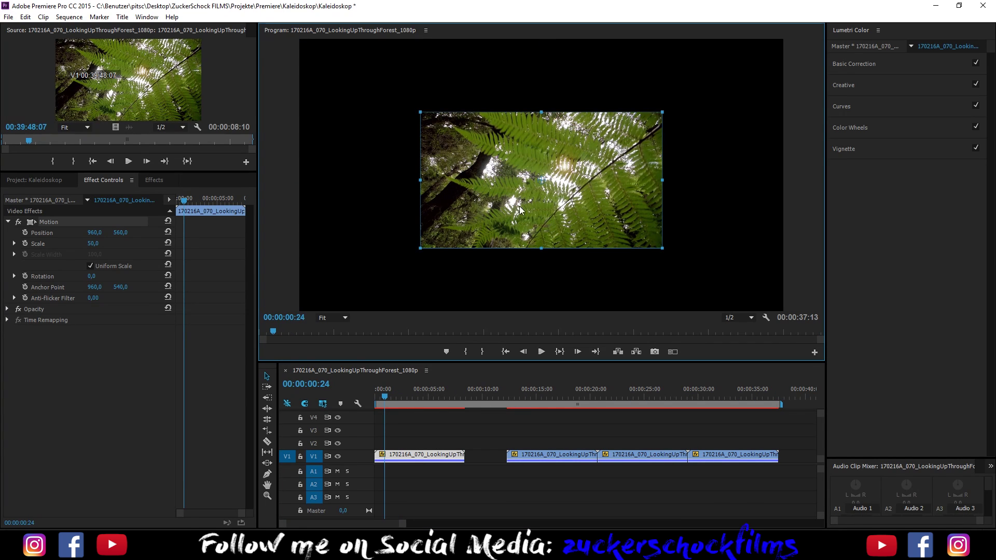
# Stack fern copies on V2, V3 and V4 at the start, each placed in its own corner quadrant
pyautogui.moveTo(519, 210); pyautogui.dragTo(630, 269)
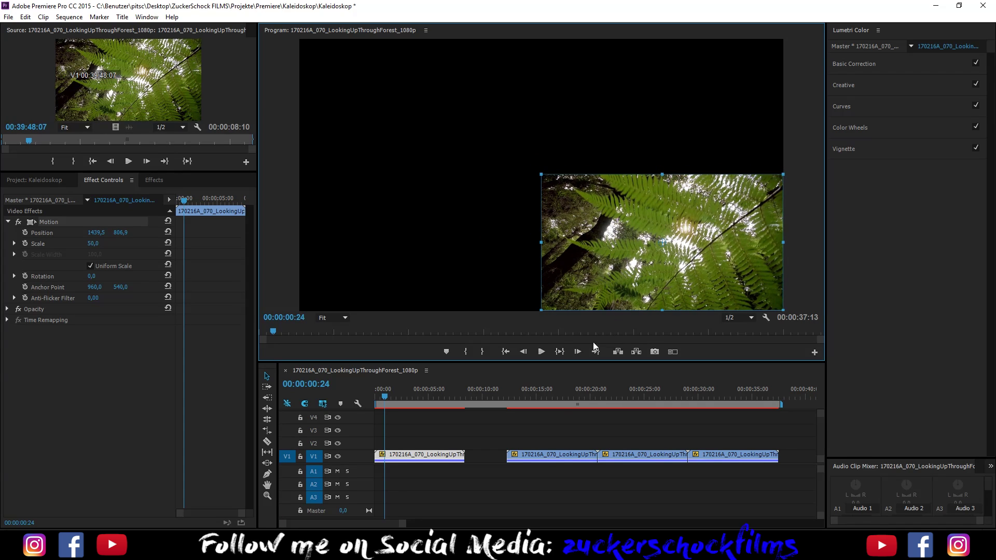
pyautogui.moveTo(547, 458); pyautogui.dragTo(414, 445)
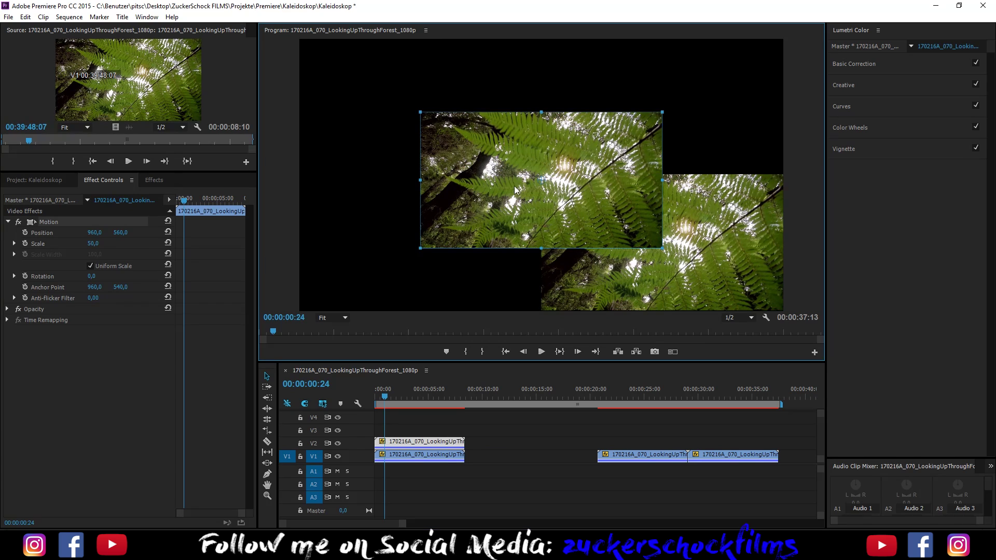
pyautogui.moveTo(514, 189); pyautogui.dragTo(626, 93)
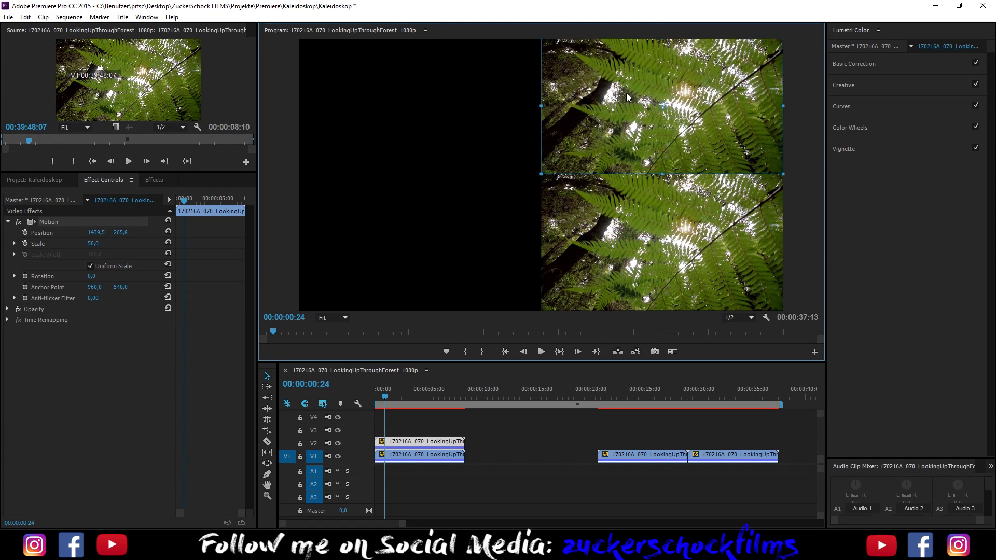
pyautogui.moveTo(630, 455); pyautogui.dragTo(420, 428)
pyautogui.moveTo(539, 184); pyautogui.dragTo(367, 240)
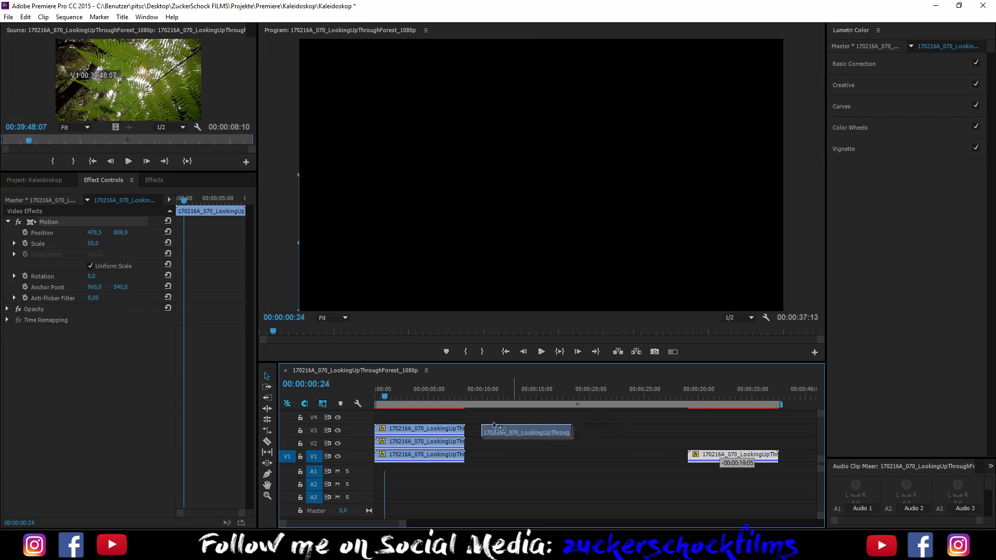
pyautogui.moveTo(721, 456); pyautogui.dragTo(408, 415)
pyautogui.moveTo(510, 163); pyautogui.dragTo(392, 95)
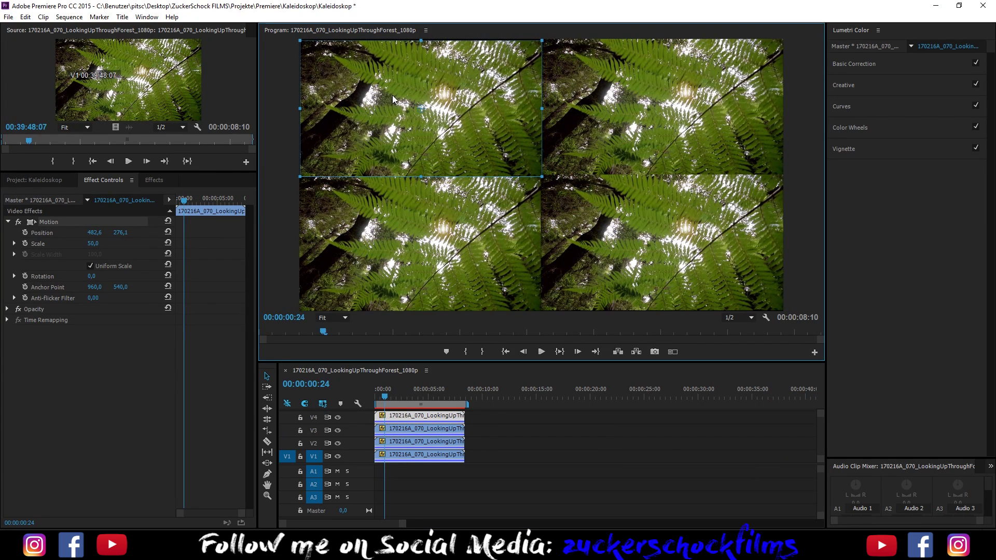
# Apply flip effects to the top-left and bottom-left fern copies
pyautogui.click(156, 182)
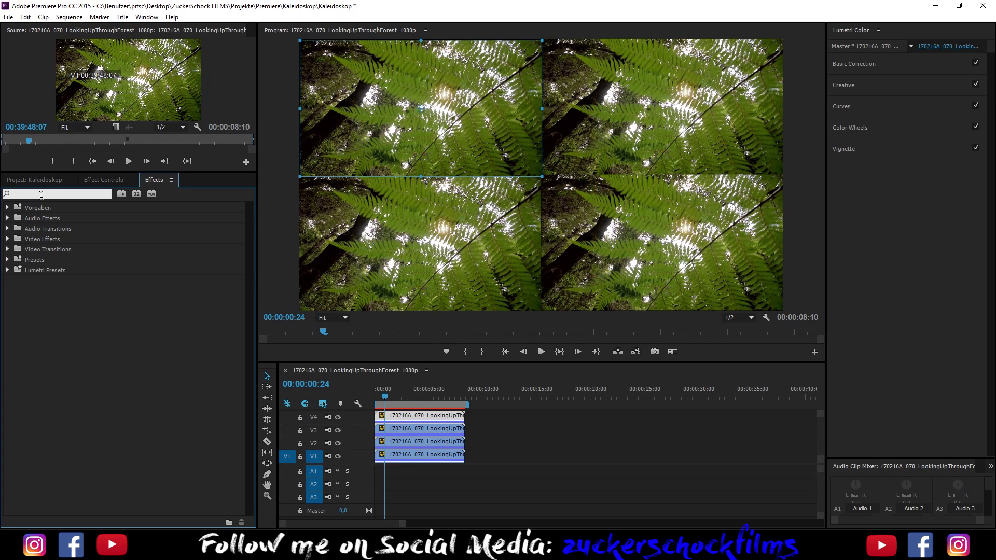
pyautogui.write('flip')
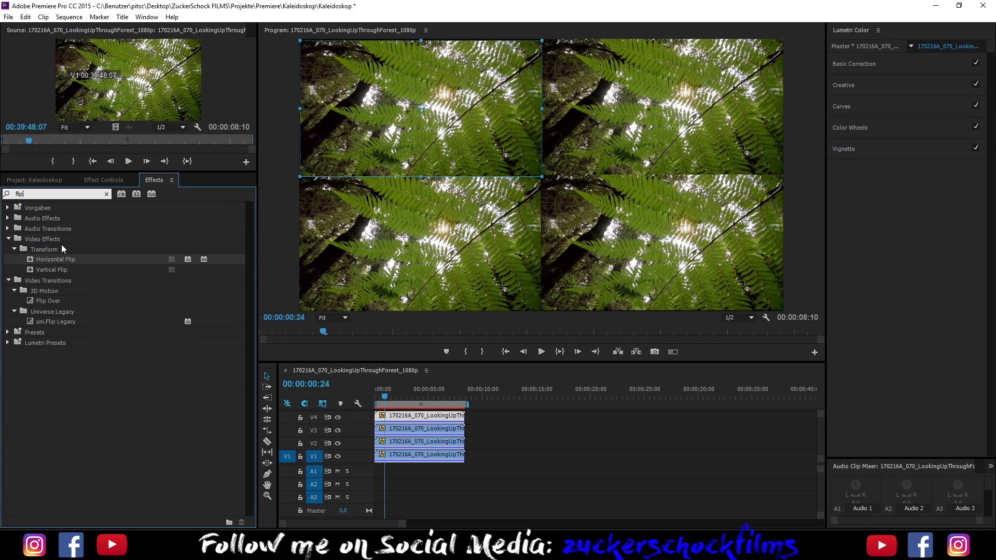
pyautogui.moveTo(54, 259)
pyautogui.mouseDown()
pyautogui.moveTo(420, 416)
pyautogui.moveTo(399, 418)
pyautogui.moveTo(408, 431)
pyautogui.mouseUp()
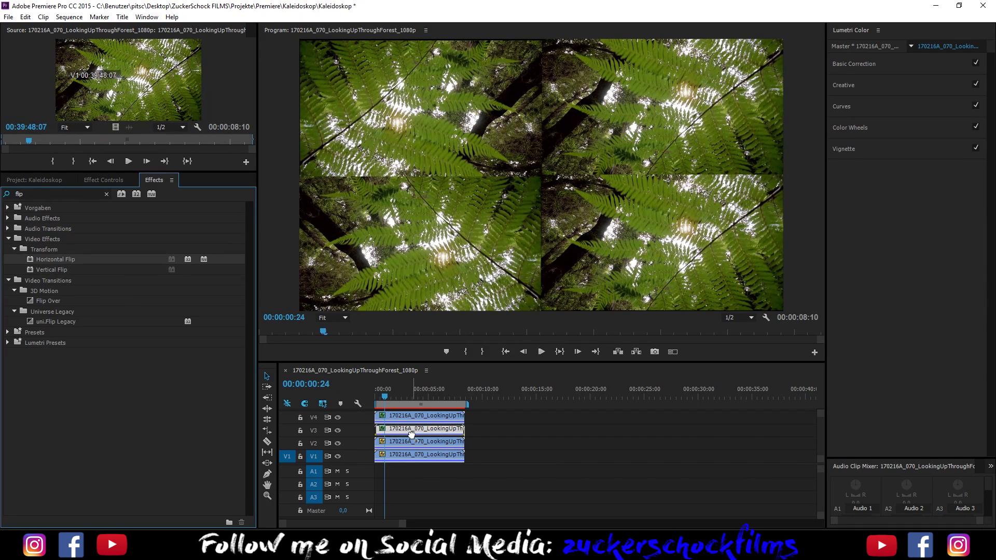
pyautogui.moveTo(53, 259); pyautogui.dragTo(410, 431)
# Delete the bottom-left copy's extra flip, flip the top-right copy vertically, and play the kaleidoscope
pyautogui.click(91, 180)
pyautogui.click(54, 333)
pyautogui.press('Delete')
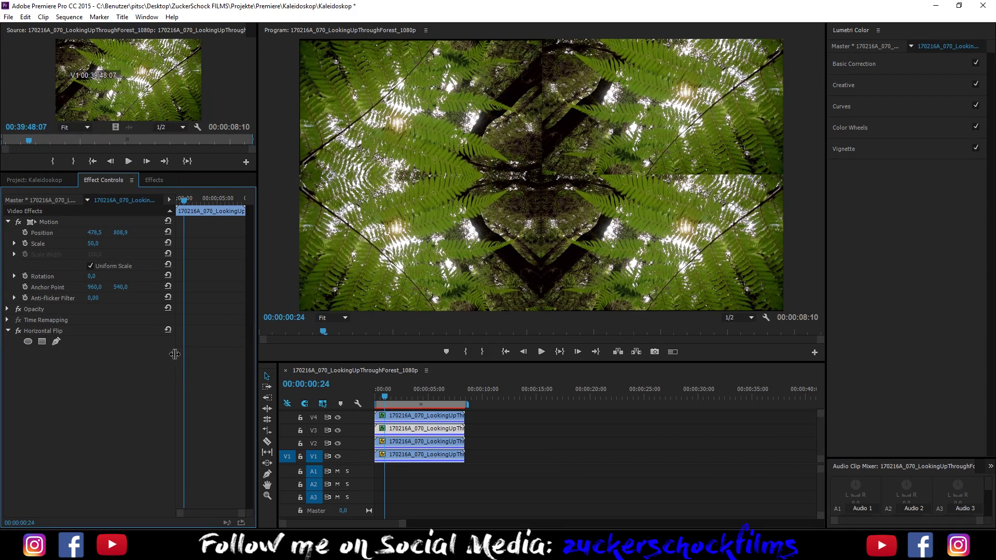
pyautogui.click(153, 179)
pyautogui.moveTo(50, 269); pyautogui.dragTo(417, 441)
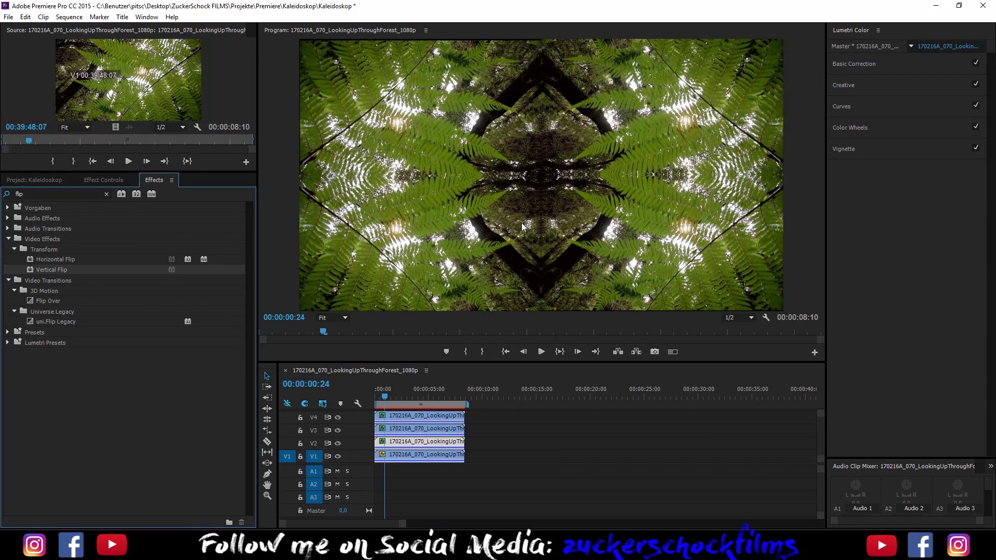
pyautogui.click(506, 352)
pyautogui.click(540, 352)
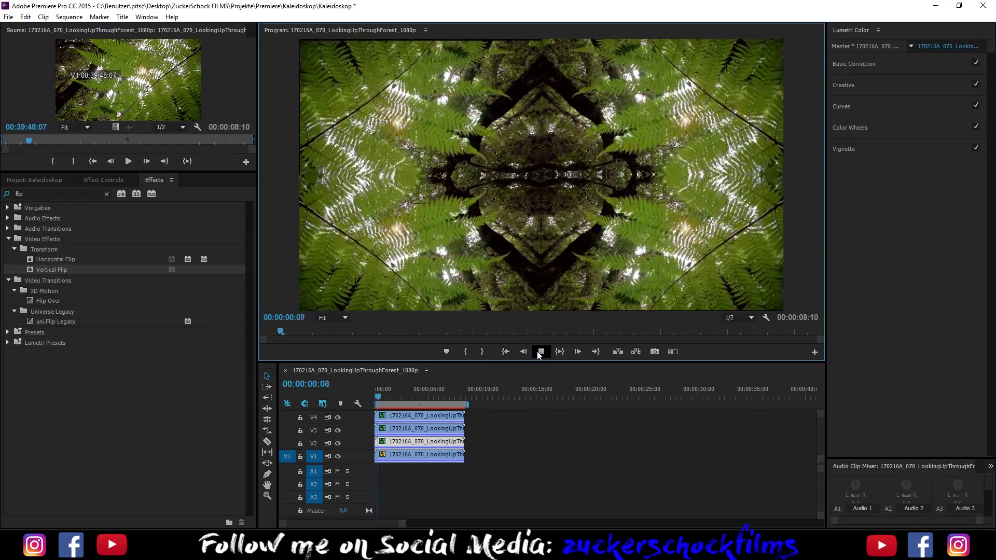